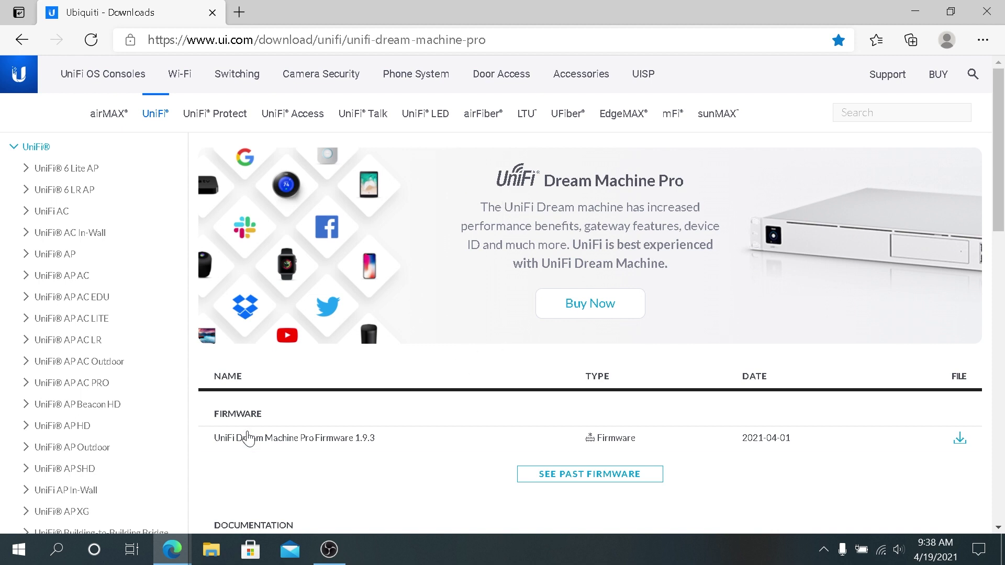
# Accept the EULA and start downloading the 713a-udmpro-1.9.3 .bin firmware file.
pyautogui.click(958, 442)
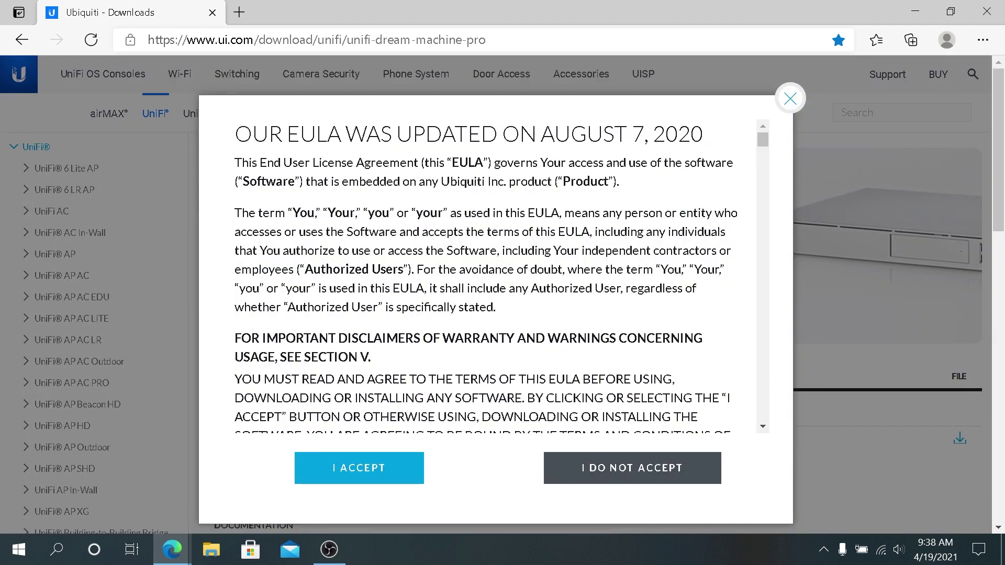
pyautogui.click(335, 481)
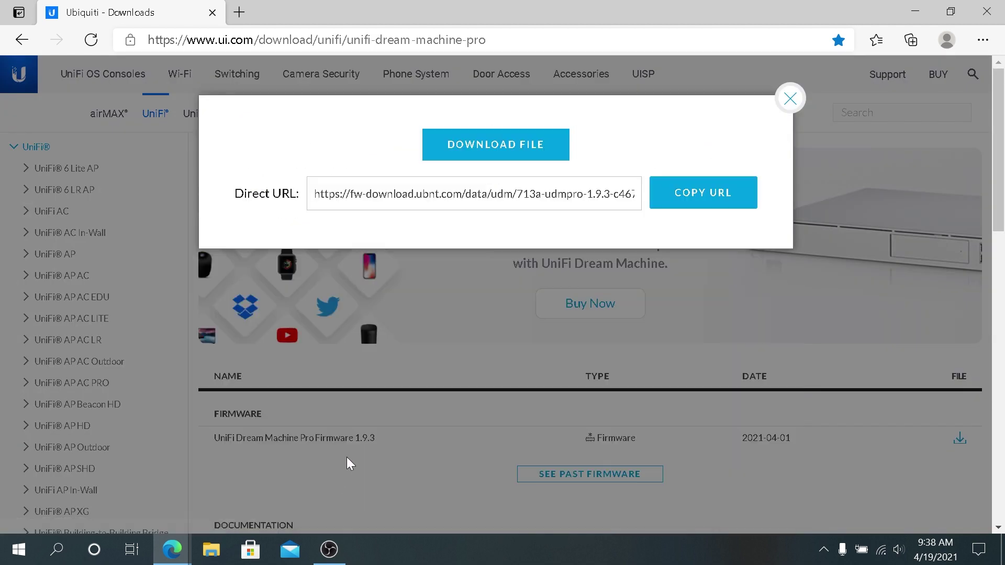
pyautogui.click(546, 158)
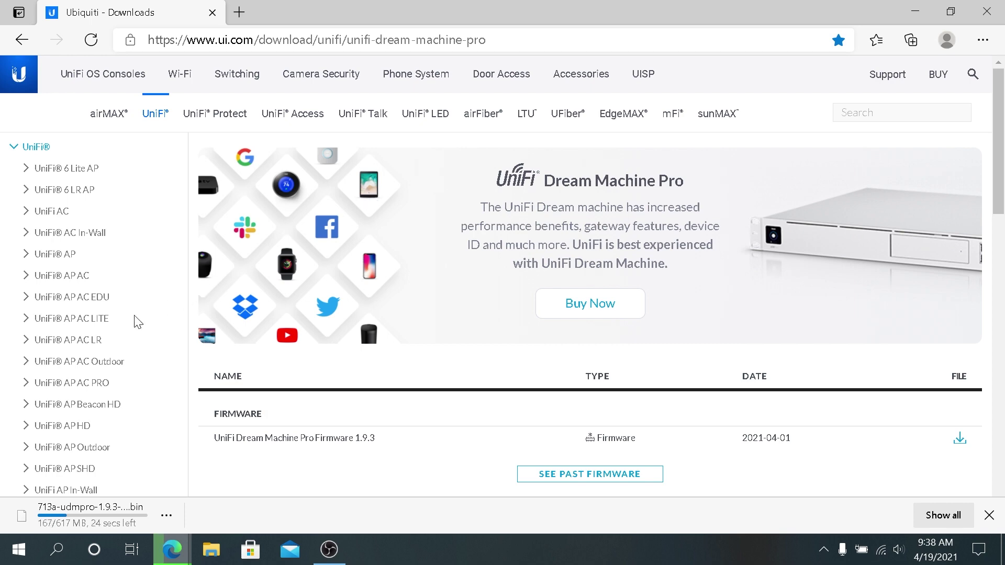
# Scroll the Downloads page while the 617 MB udmpro-1.9.3 firmware finishes downloading.
pyautogui.scroll(-4, 137, 320)
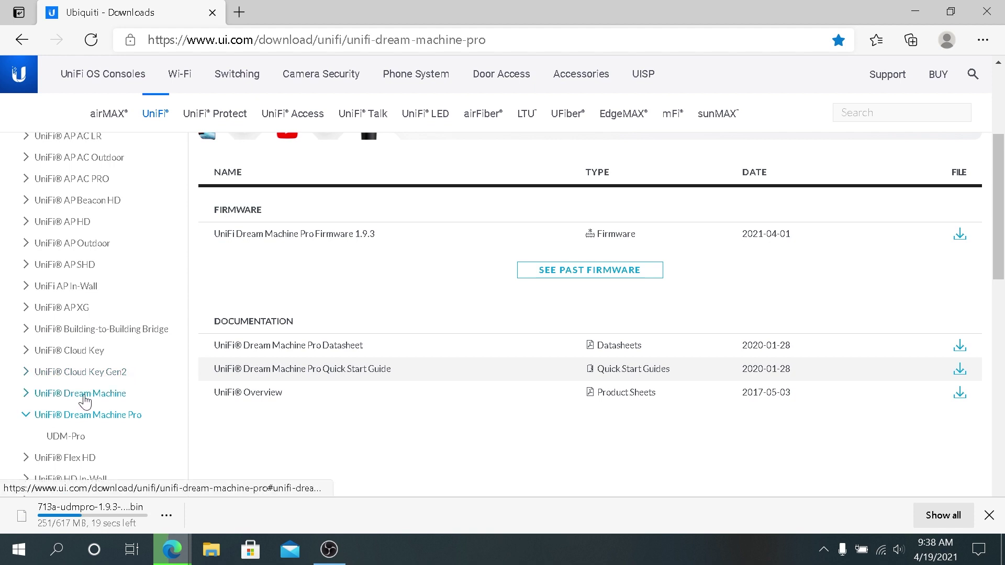
pyautogui.scroll(4, 225, 359)
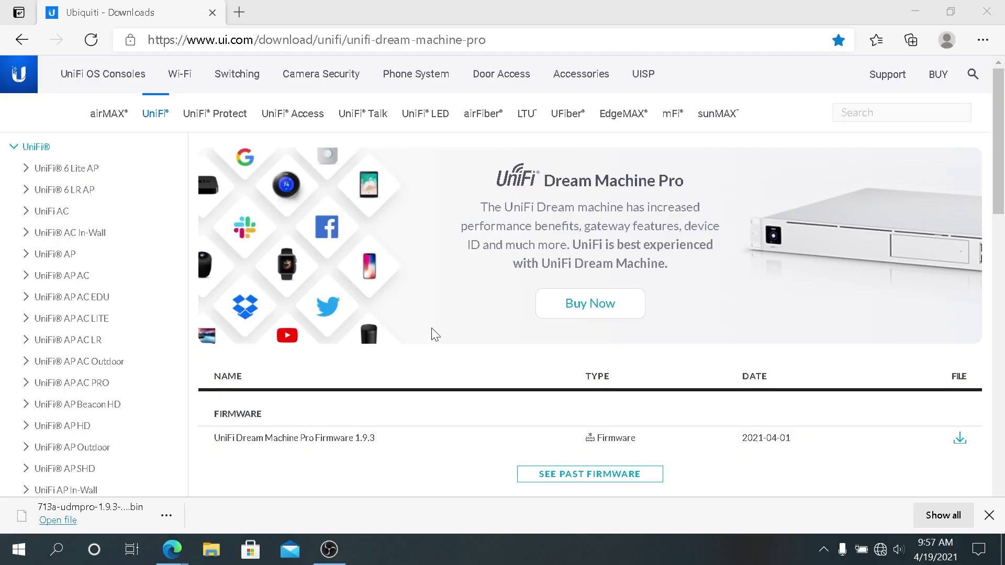
# Reach Network Connections via Settings > Network & Internet > Ethernet > Change adapter options.
pyautogui.click(2, 560)
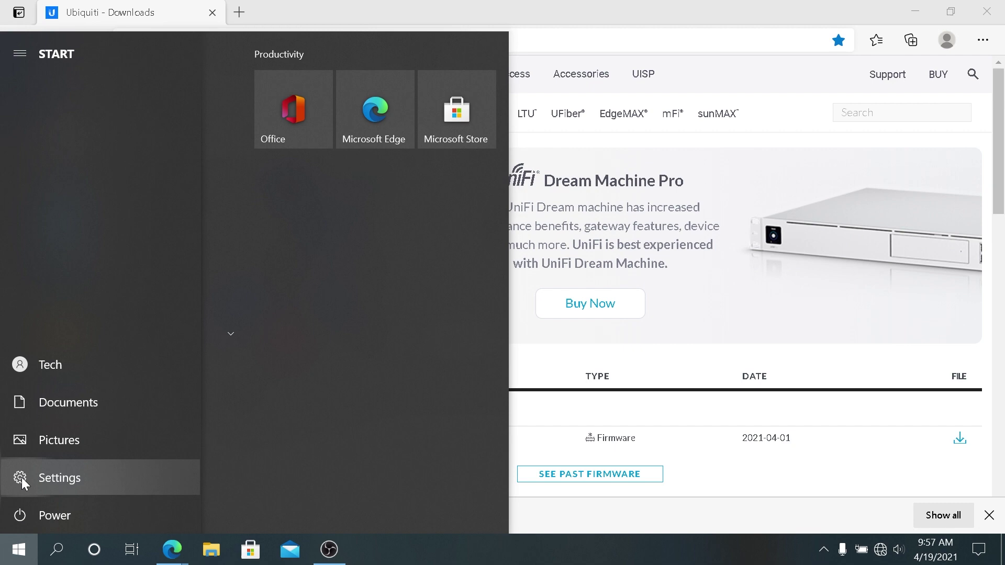
pyautogui.click(21, 477)
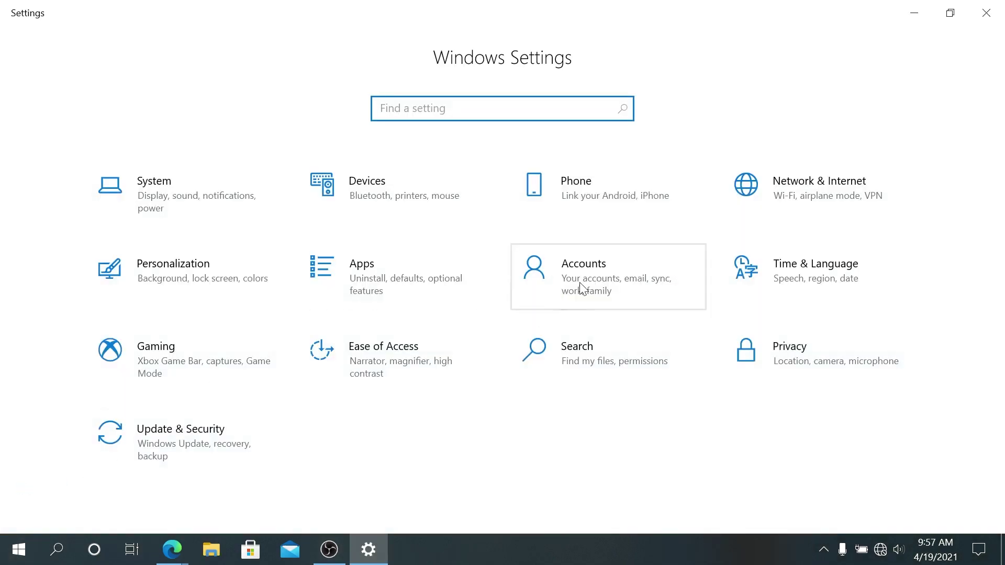
pyautogui.click(841, 199)
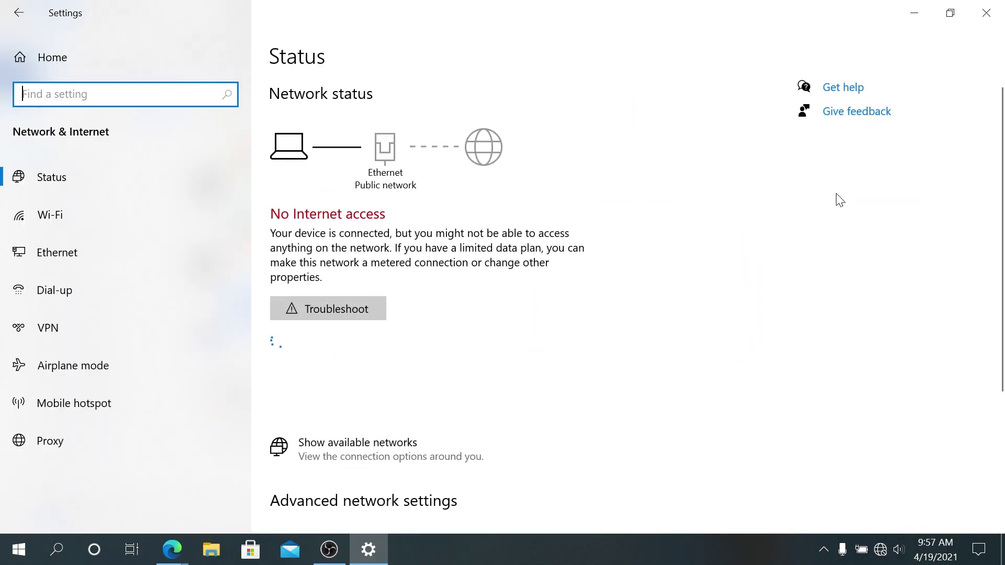
pyautogui.click(54, 255)
pyautogui.click(835, 112)
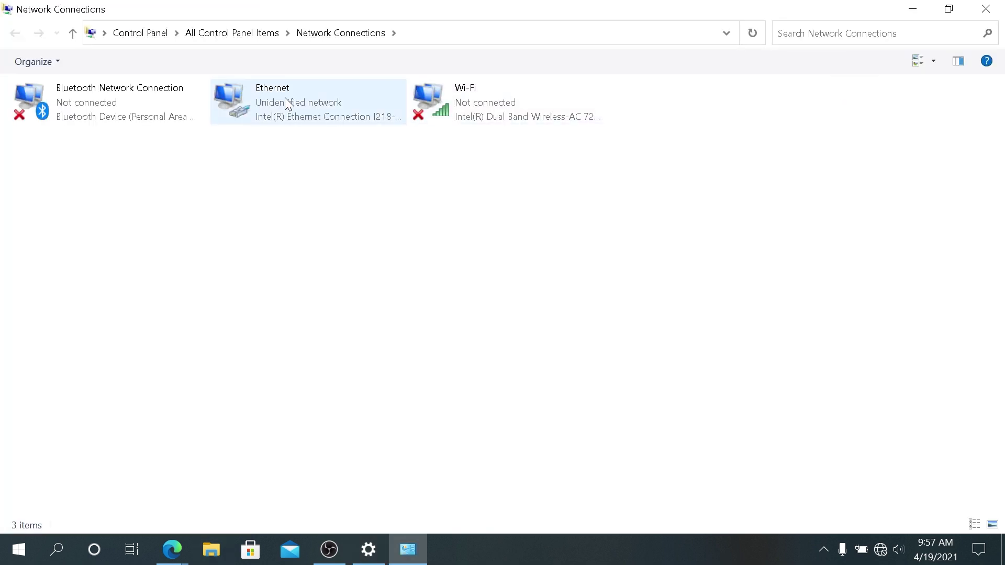
# Give the Ethernet adapter static IPv4 192.168.1.11 with default subnet mask 255.255.255.0.
pyautogui.rightClick(286, 99)
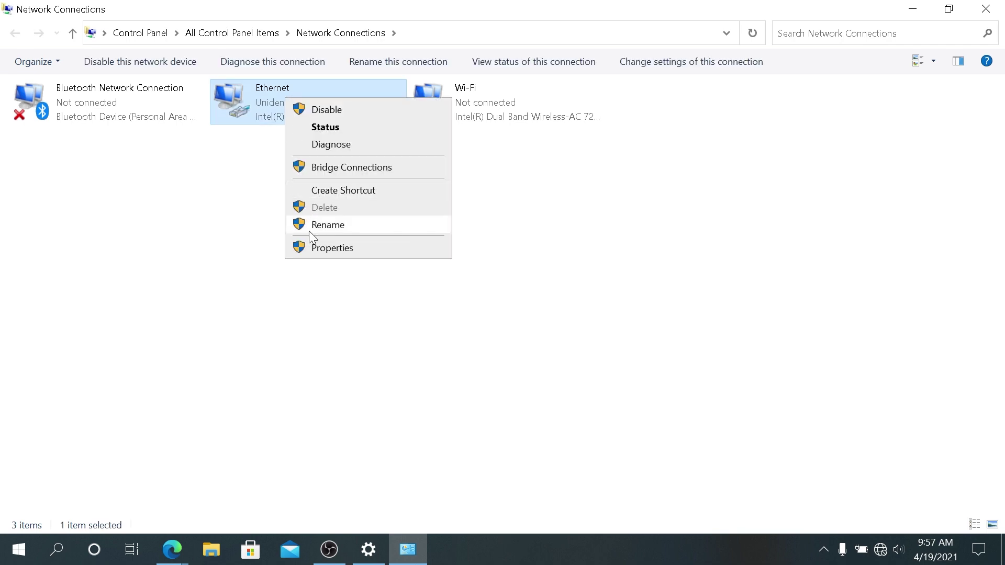
pyautogui.click(314, 247)
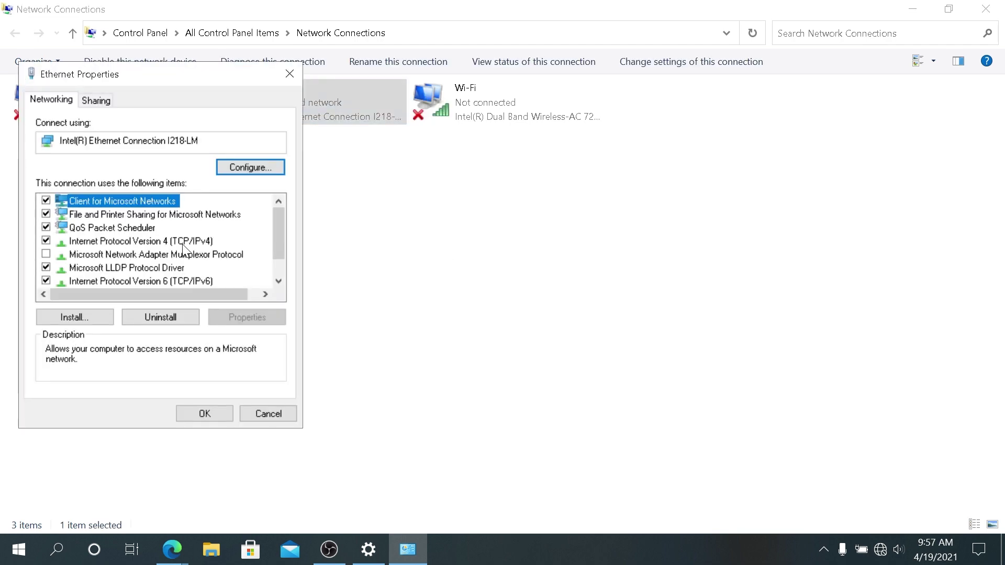
pyautogui.click(184, 242)
pyautogui.click(228, 320)
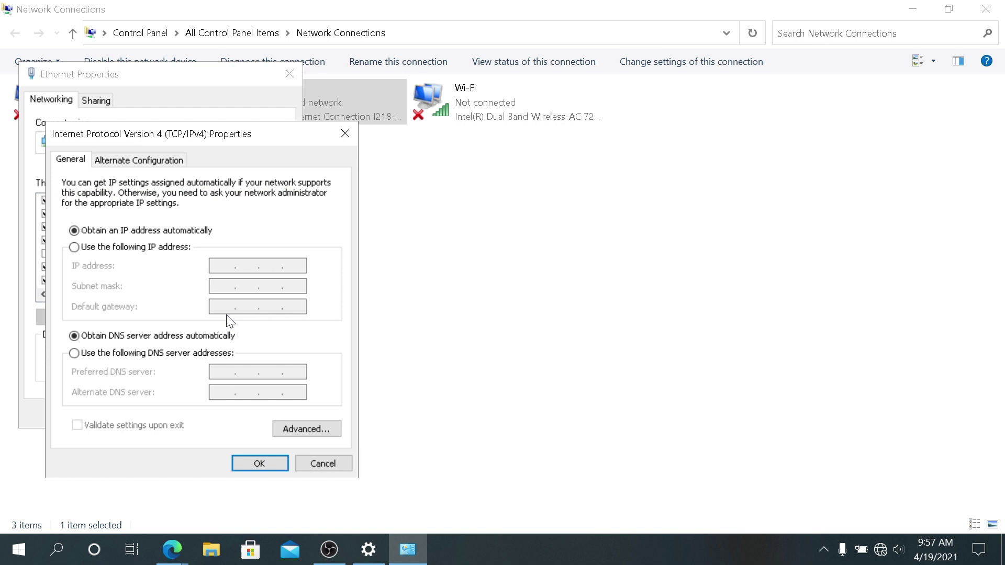
pyautogui.click(118, 251)
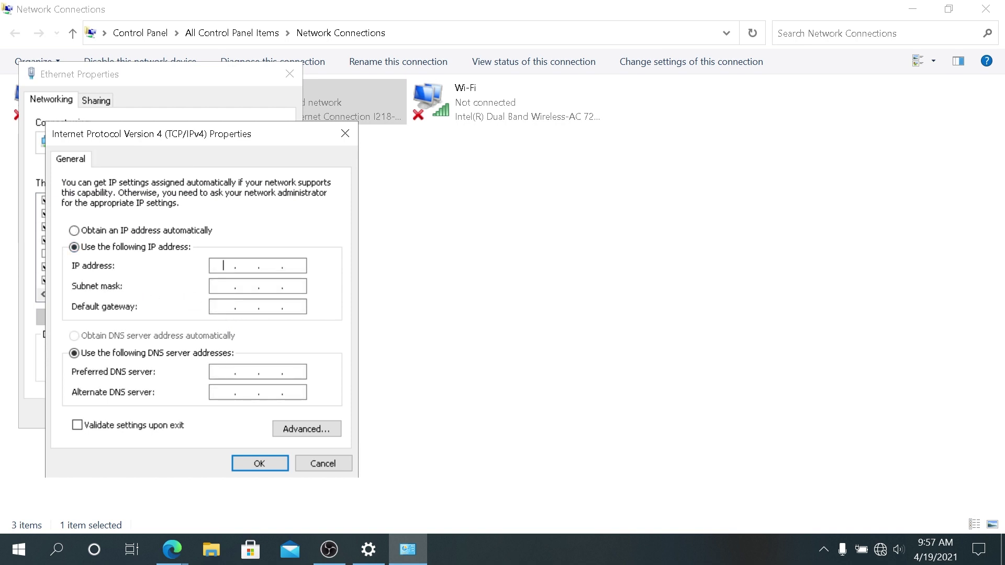
pyautogui.write('192 . 168 . 1 . 11')
pyautogui.press('Tab')
pyautogui.click(275, 467)
pyautogui.click(205, 414)
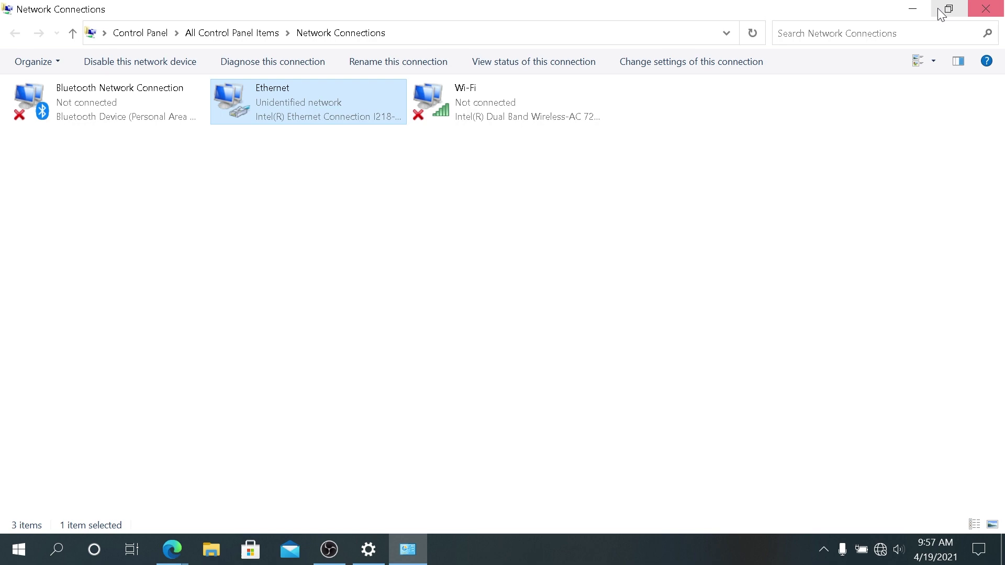
# Minimize the Windows settings and load 192.168.1.30, the UDM Pro Recovery Mode page, in Edge.
pyautogui.click(913, 8)
pyautogui.click(912, 12)
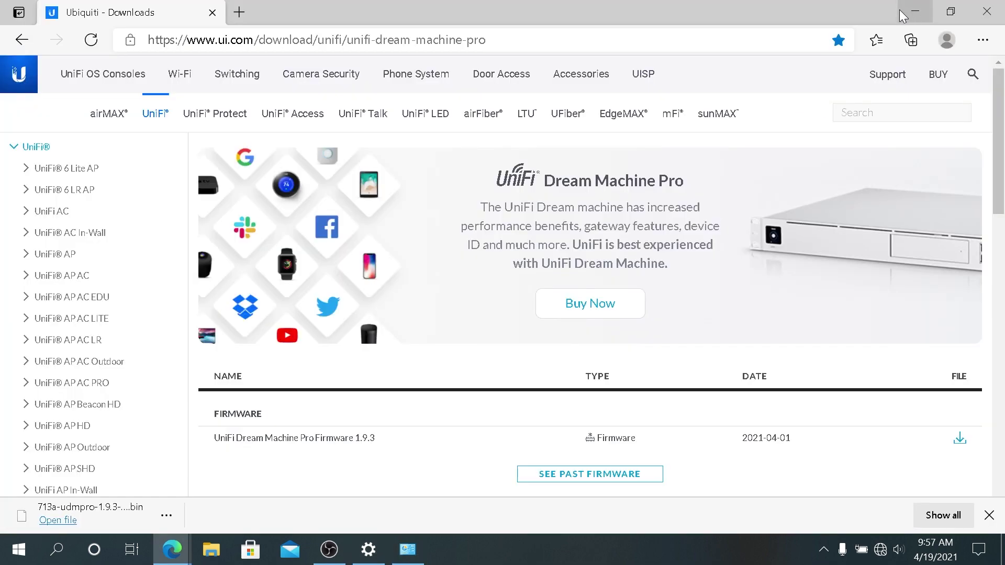
pyautogui.click(343, 40)
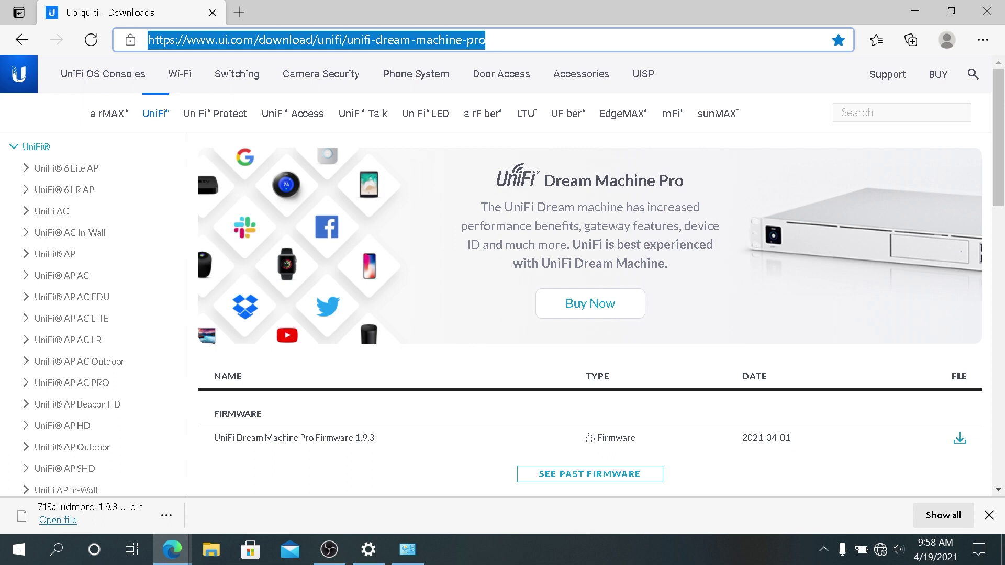
pyautogui.write('192.168')
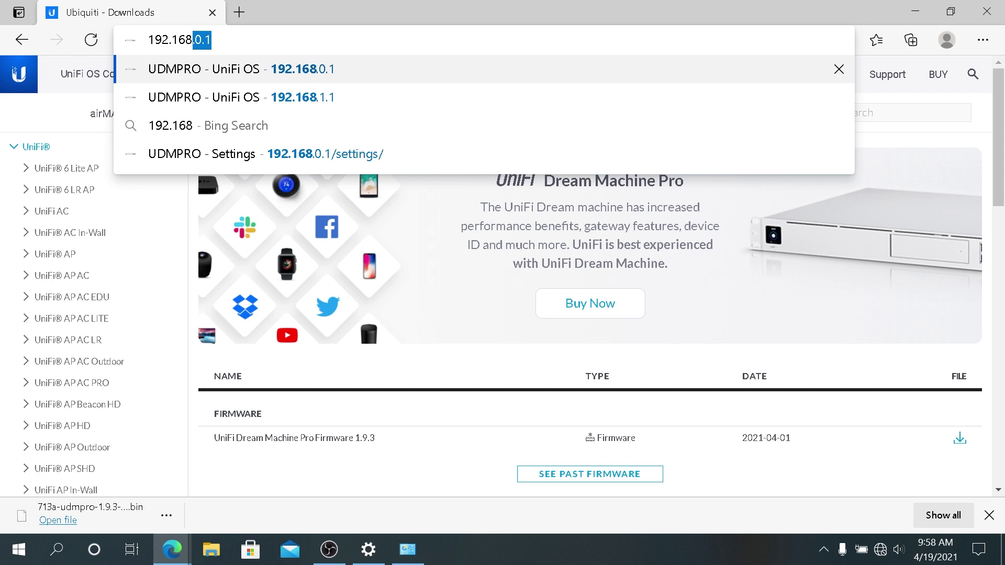
pyautogui.write('.1.3')
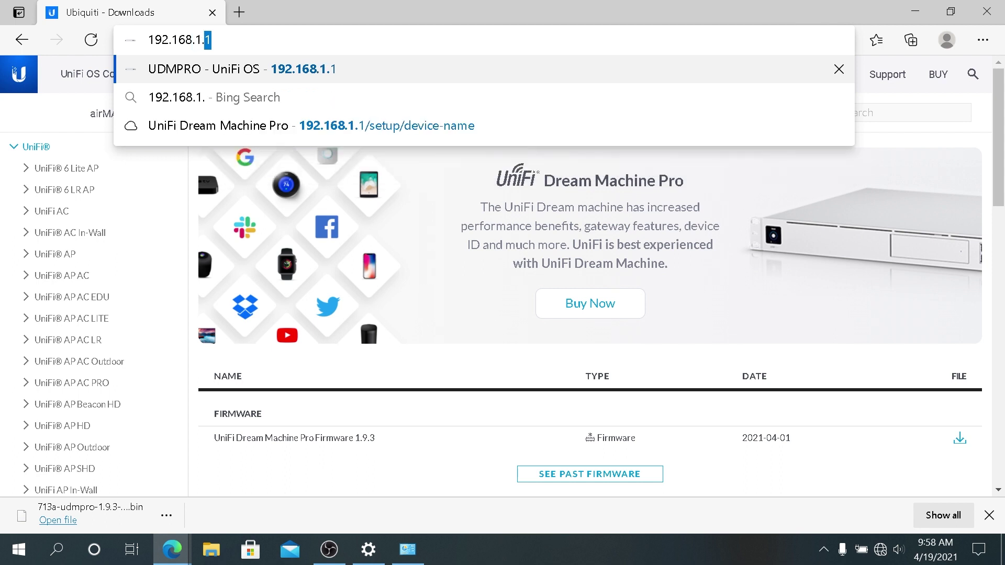
pyautogui.write('0')
pyautogui.press('Return')
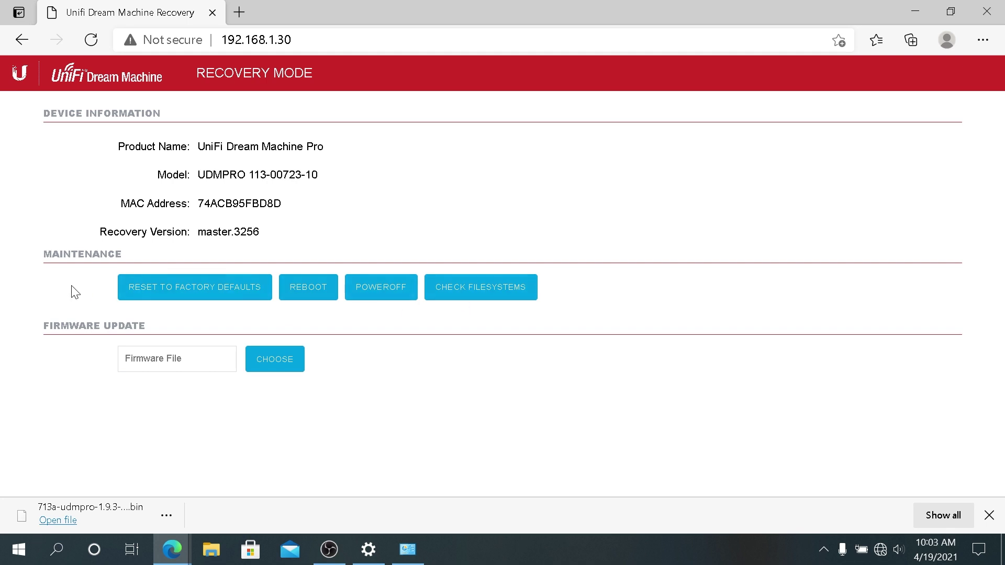
# Pick 713a-udmpro-1.9.3 .bin from the Downloads folder as the recovery firmware file.
pyautogui.click(275, 364)
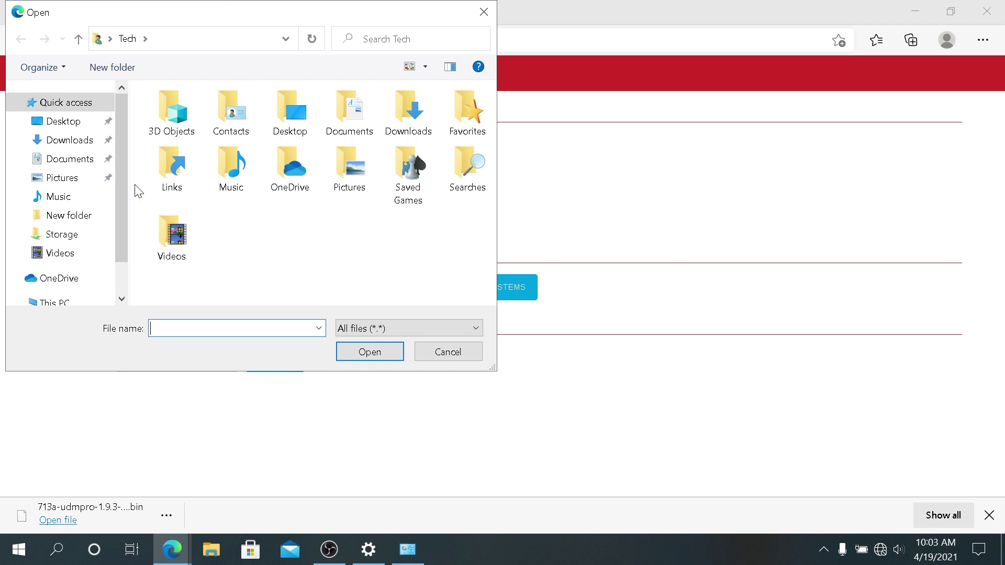
pyautogui.click(87, 146)
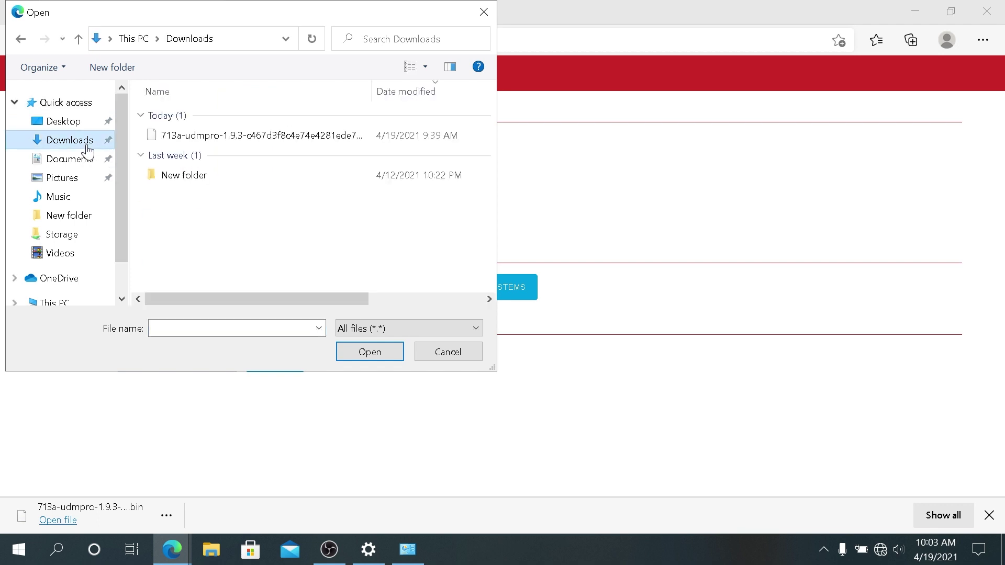
pyautogui.click(207, 135)
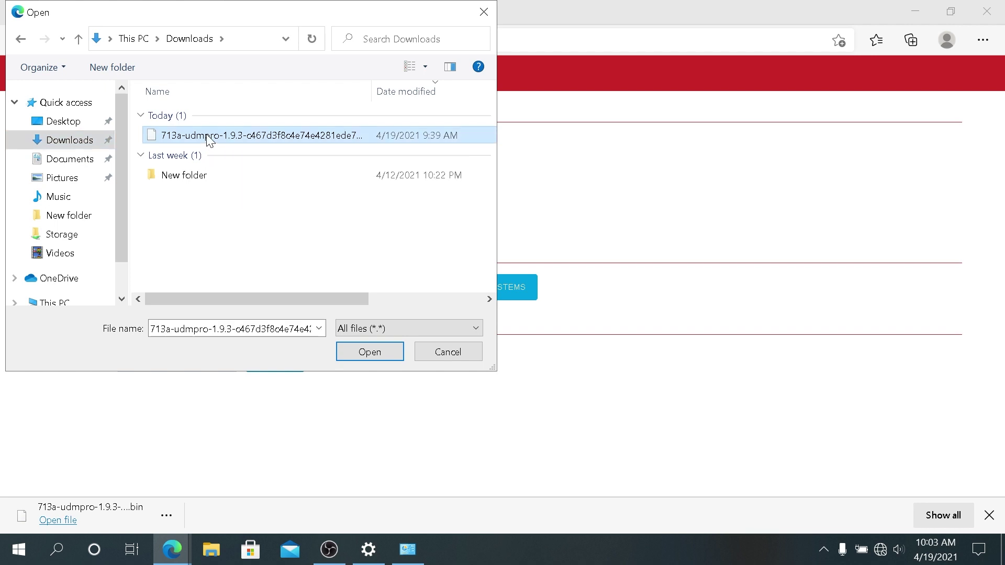
pyautogui.click(369, 351)
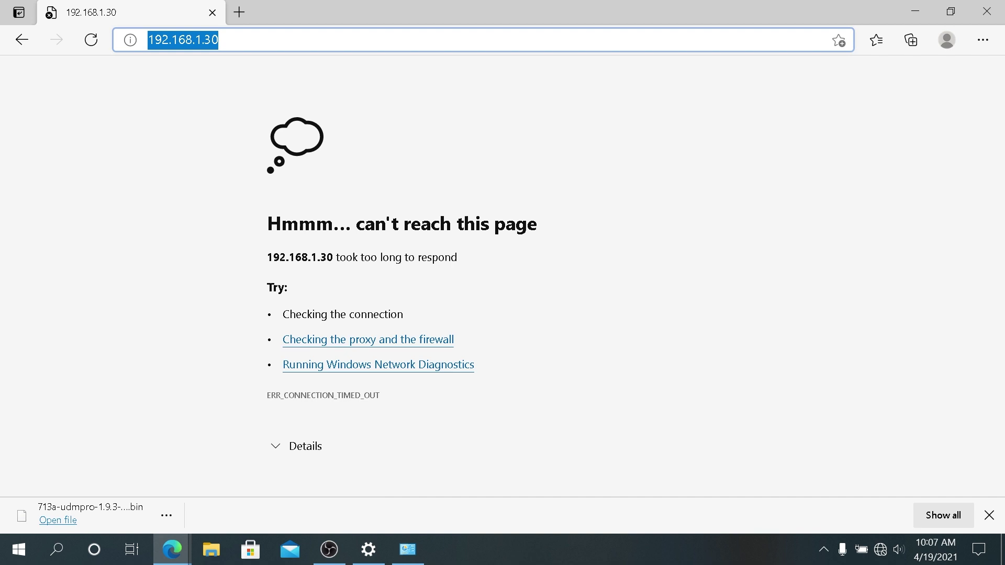
# Go to 192.168.1.1 to bring up the UDM Pro UniFi OS splash screen.
pyautogui.write('192.1')
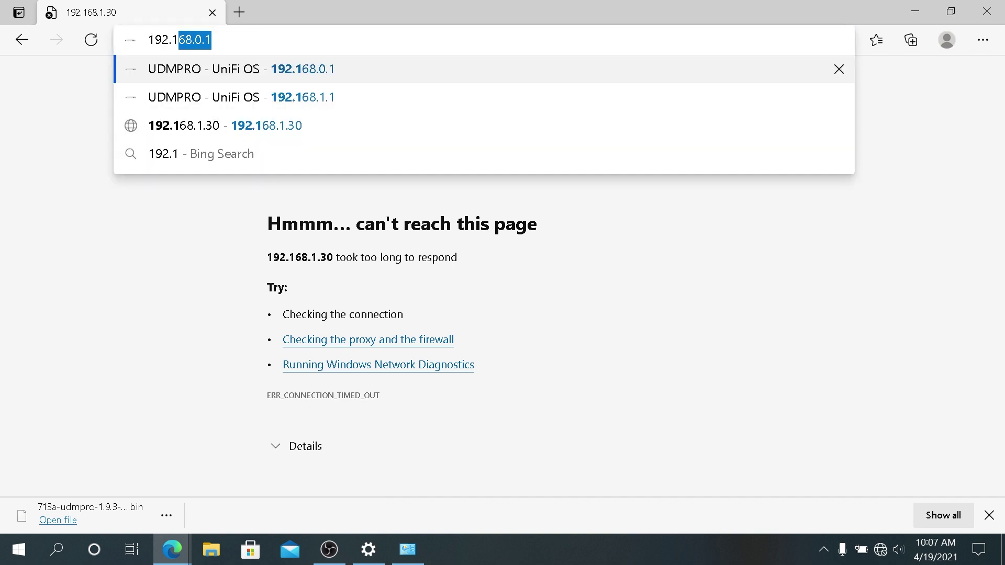
pyautogui.write('68.1.1')
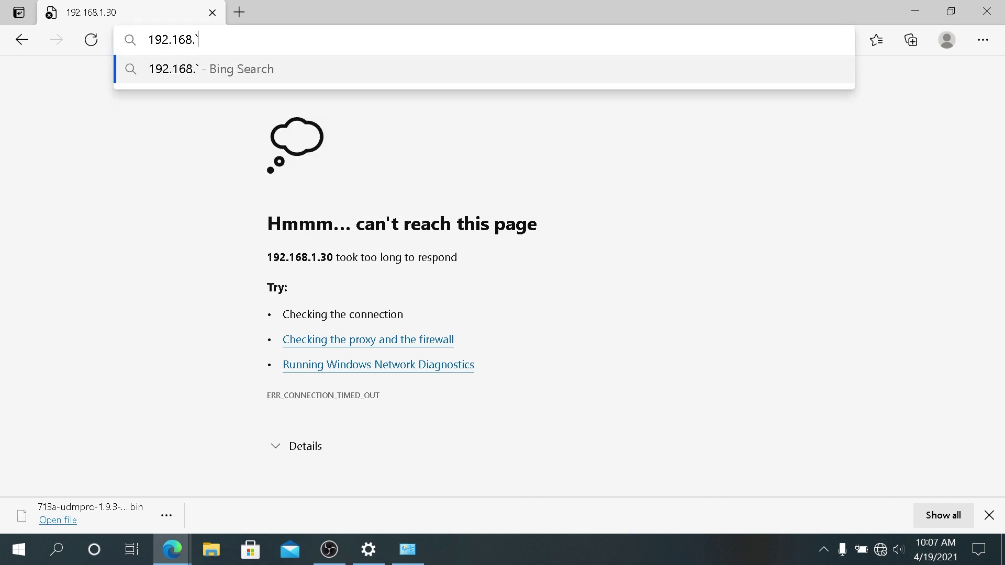
pyautogui.press('Return')
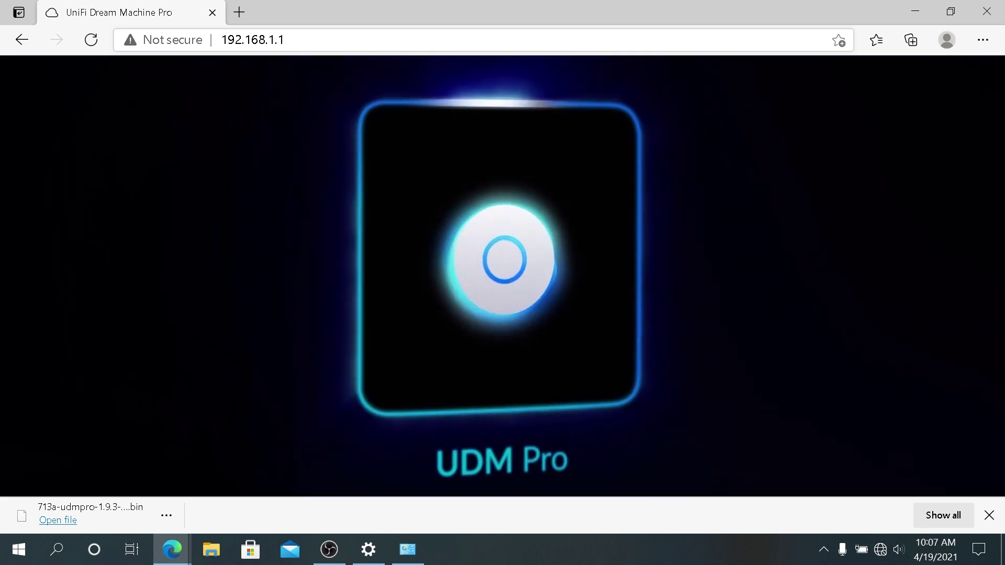